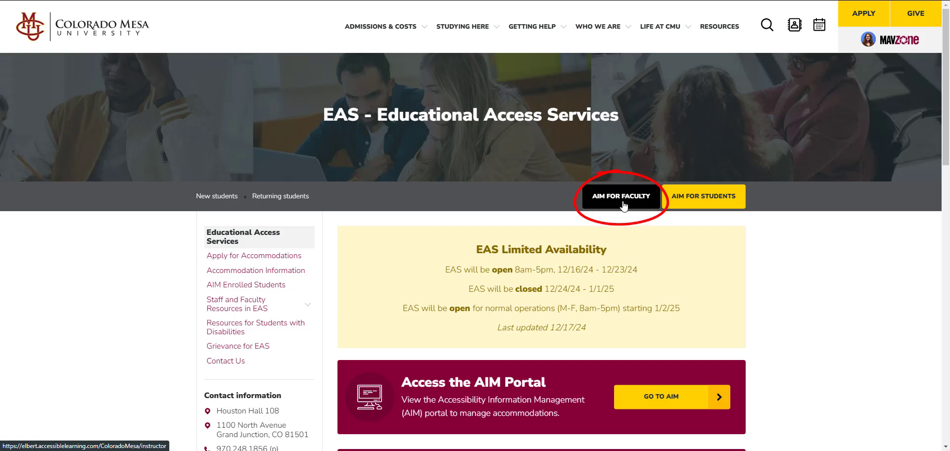
Step: Open the AIM faculty portal from the Educational Access Services page and go to its Alternative Testing section
click(623, 197)
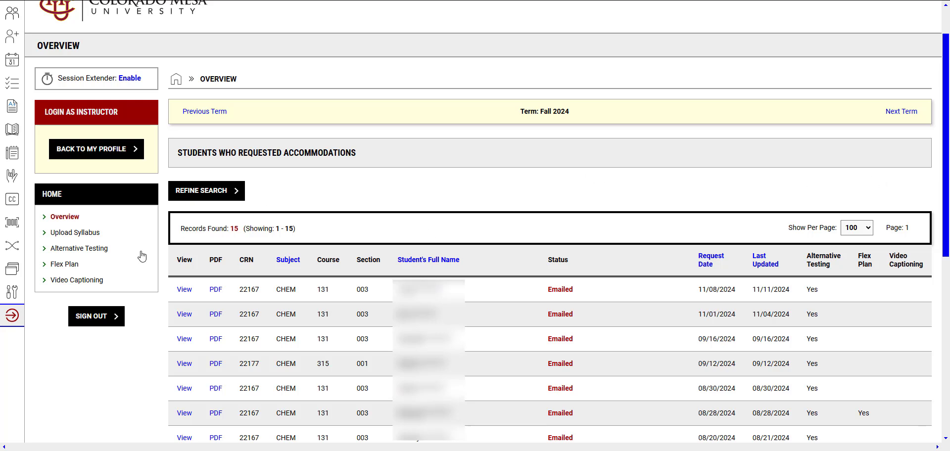
click(108, 251)
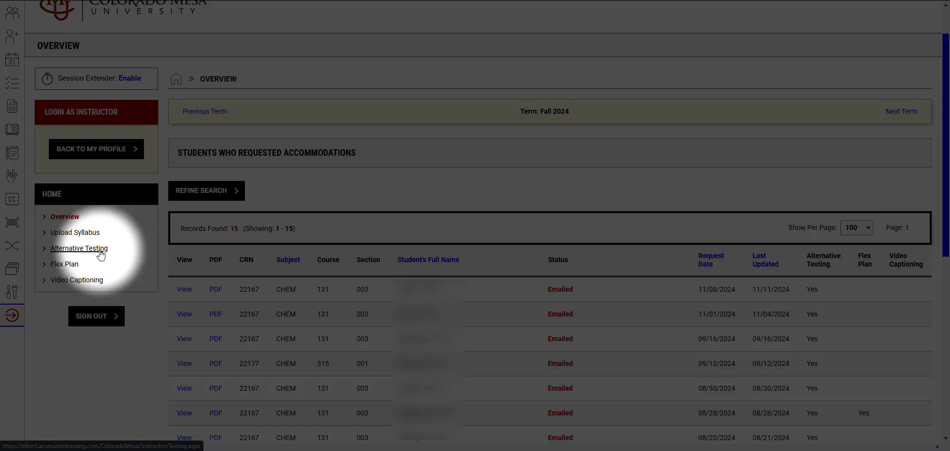
click(101, 253)
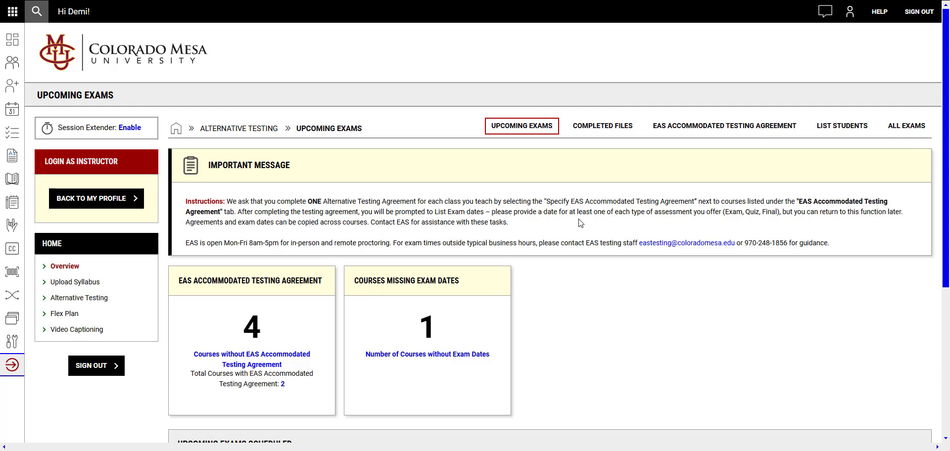
Step: From the courses missing exam dates, open the CHEM 131.003 testing agreement and go to its exam date form
scroll(559, 216, down, 1)
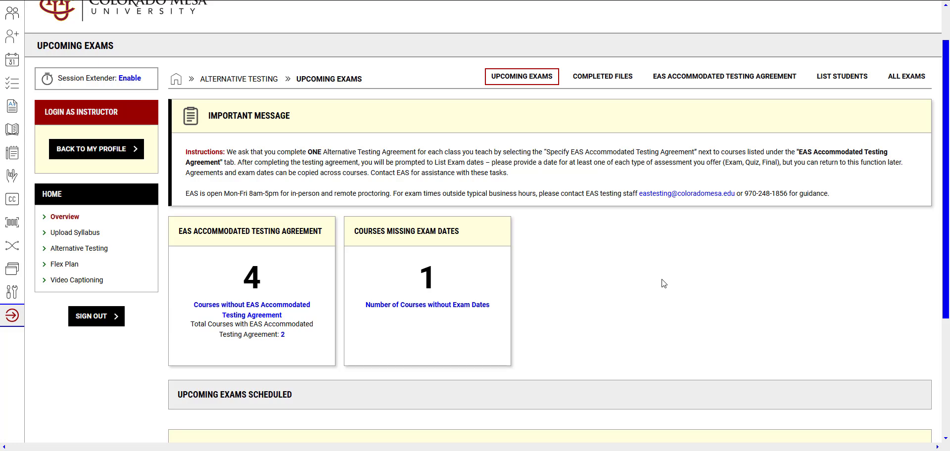
click(474, 305)
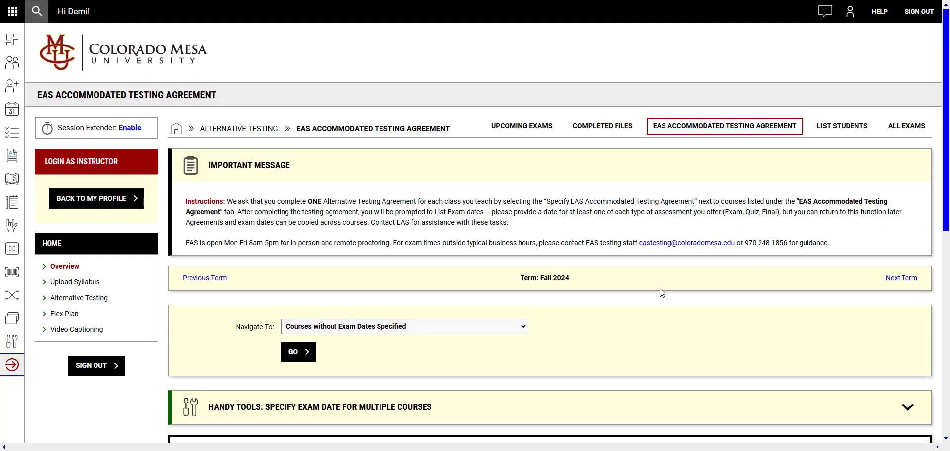
scroll(616, 358, down, 6)
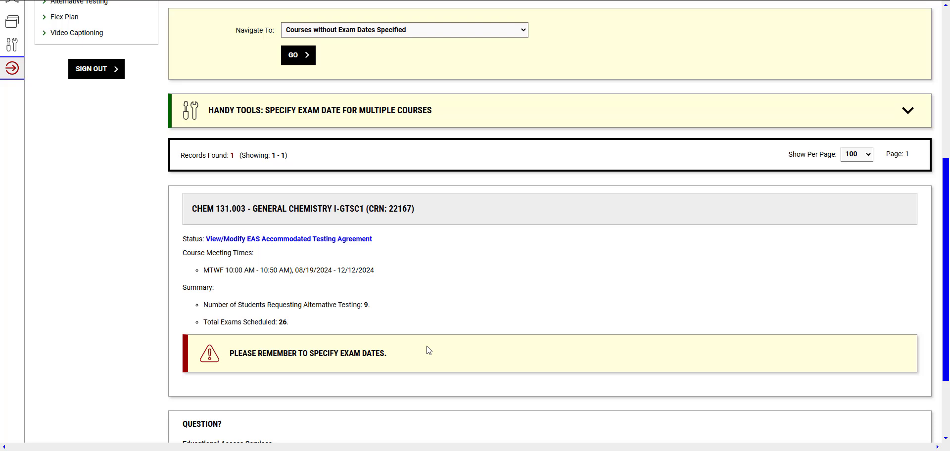
click(352, 241)
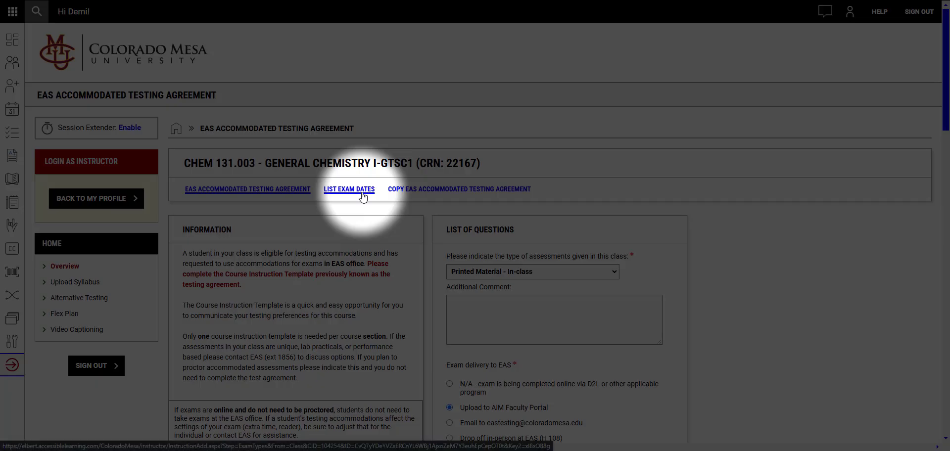
click(363, 196)
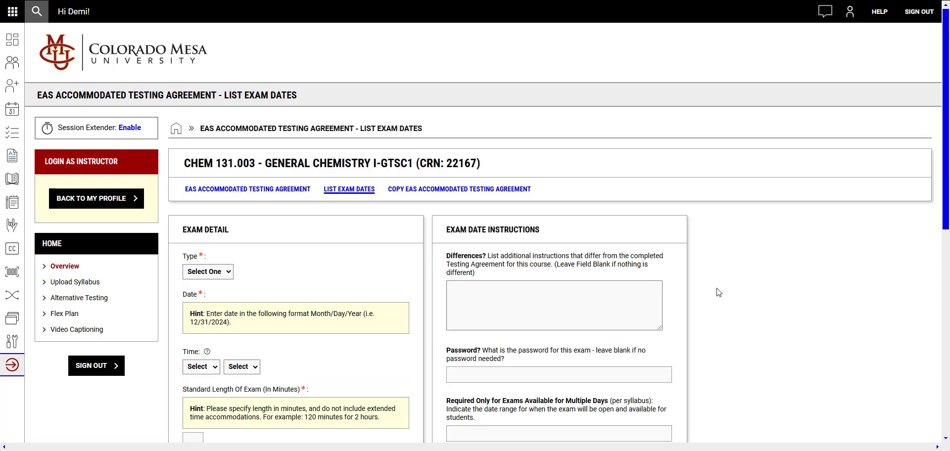
Step: Fill in the exam details with type Exam, date 12/19/2024, time 12 PM and a standard length of 50 minutes
scroll(795, 302, down, 1)
scroll(796, 302, down, 1)
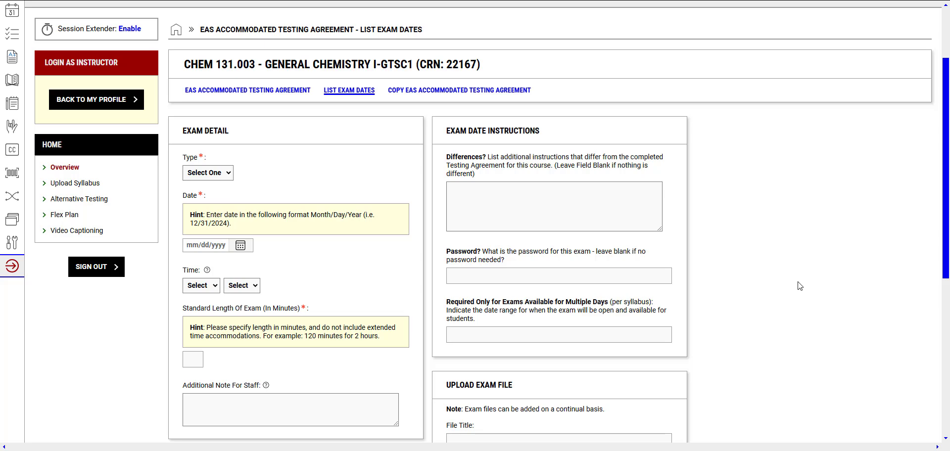
scroll(726, 286, up, 1)
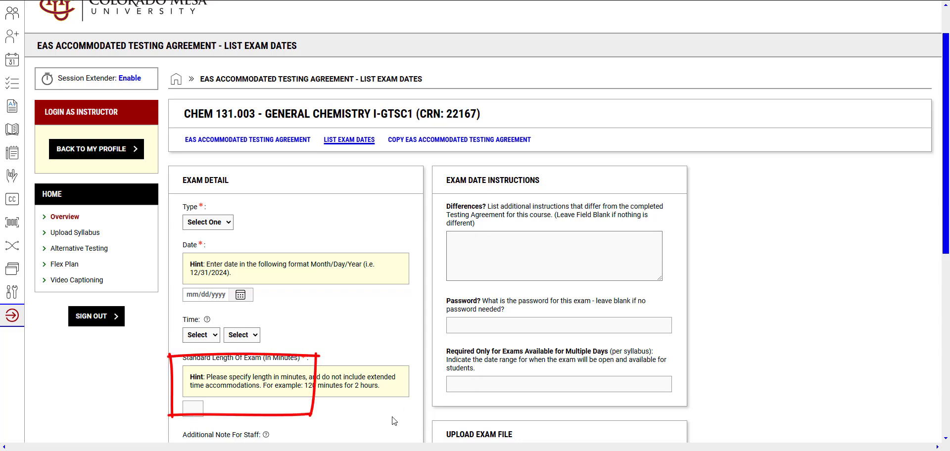
click(202, 412)
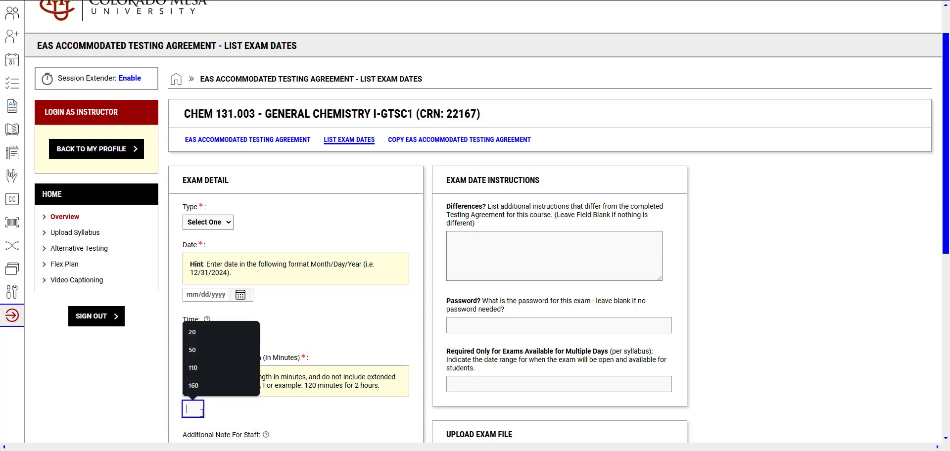
click(300, 416)
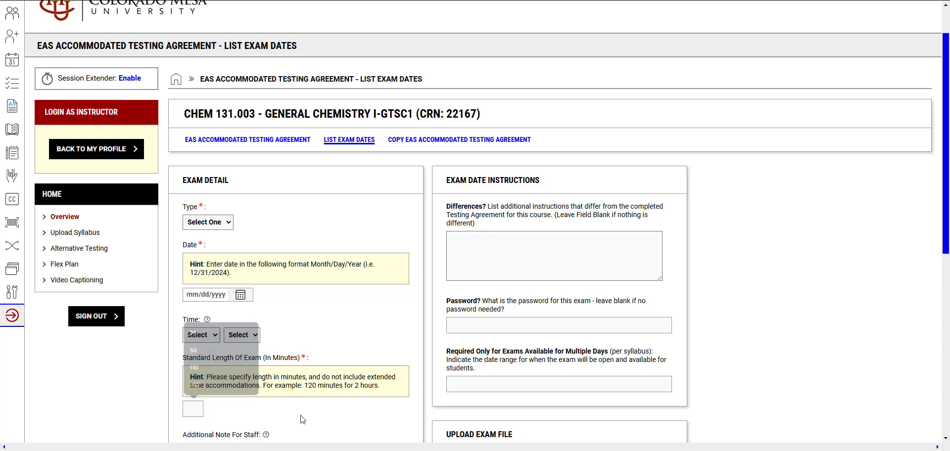
click(241, 295)
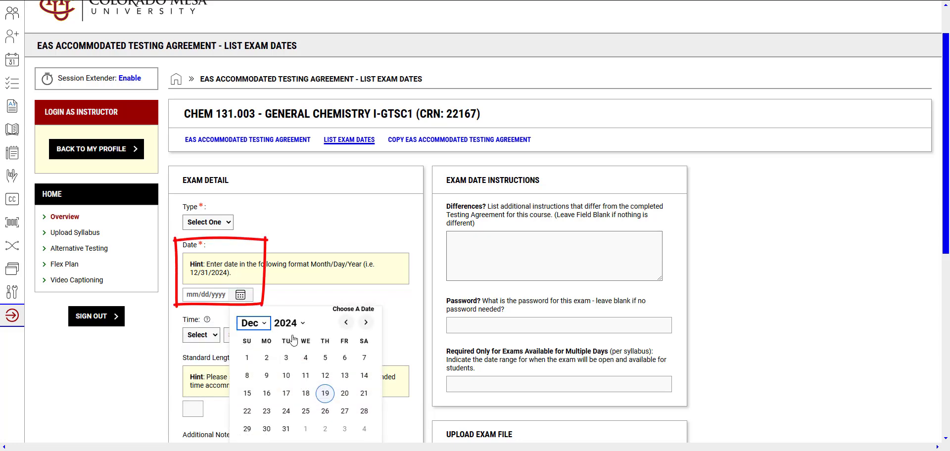
click(344, 239)
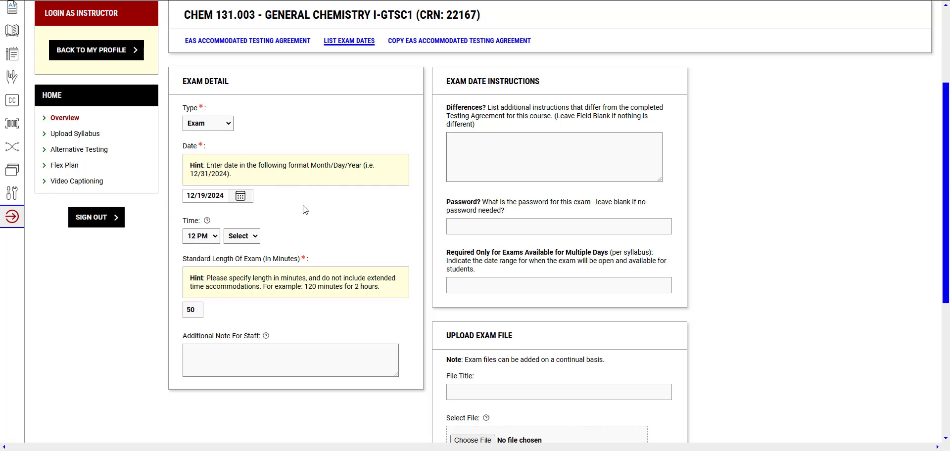
Step: Enter "Calcs allowed." as the exam's differing instructions, leaving the exam password and multiple-day date range blank
click(508, 162)
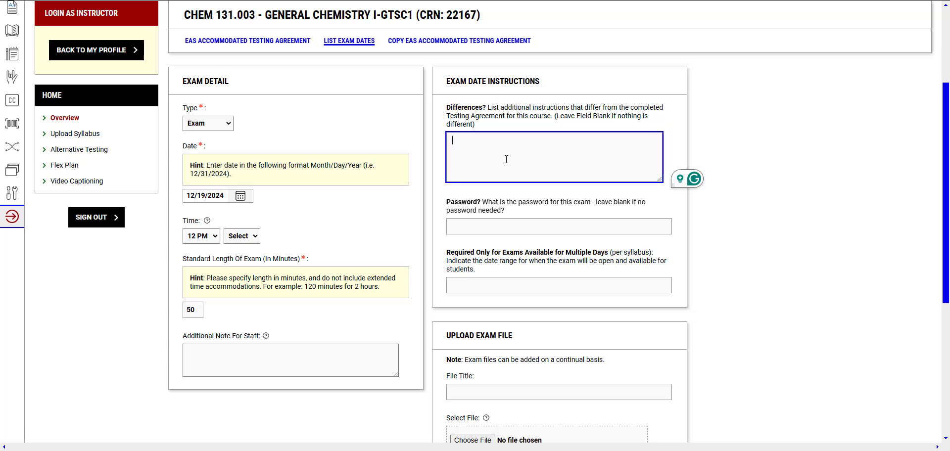
text(Calcs allowed.)
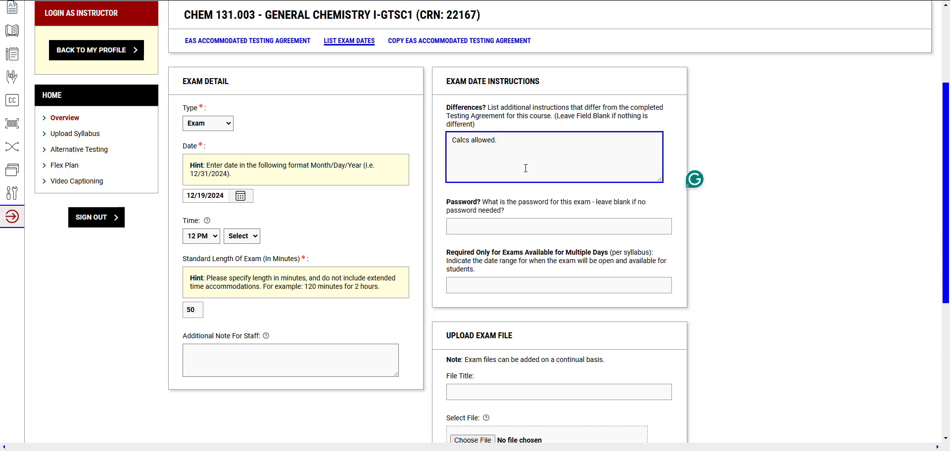
click(520, 228)
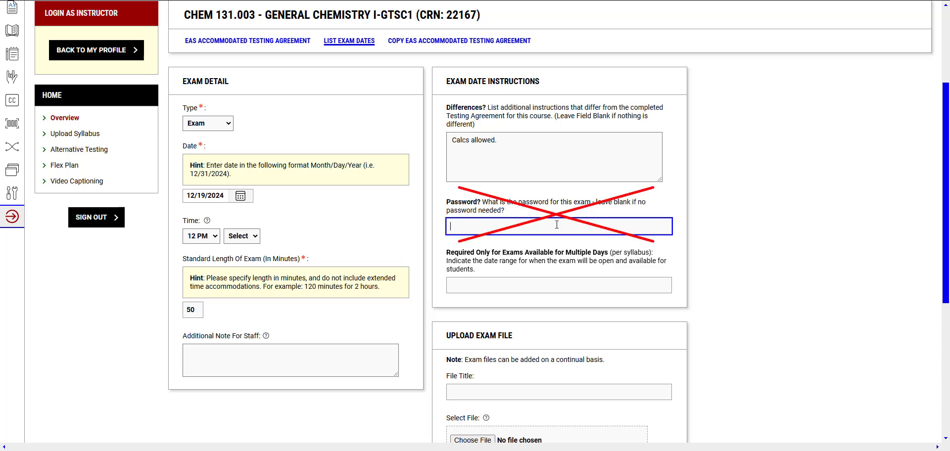
scroll(566, 258, down, 1)
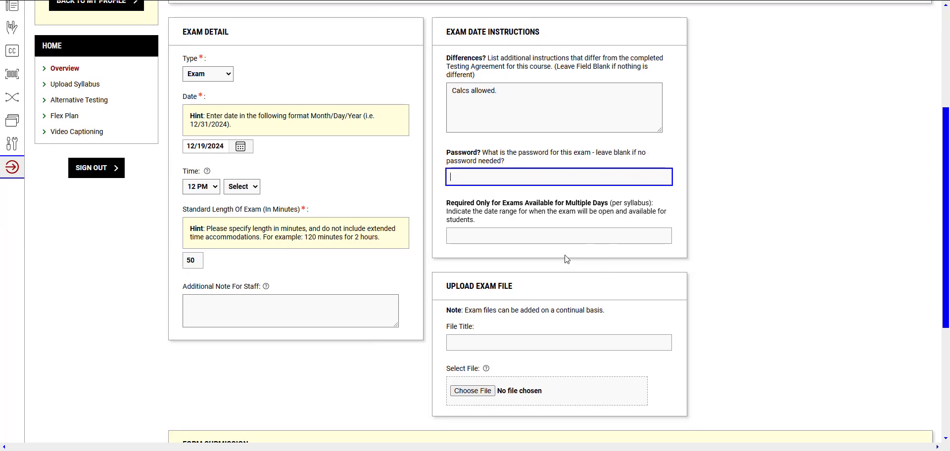
click(563, 236)
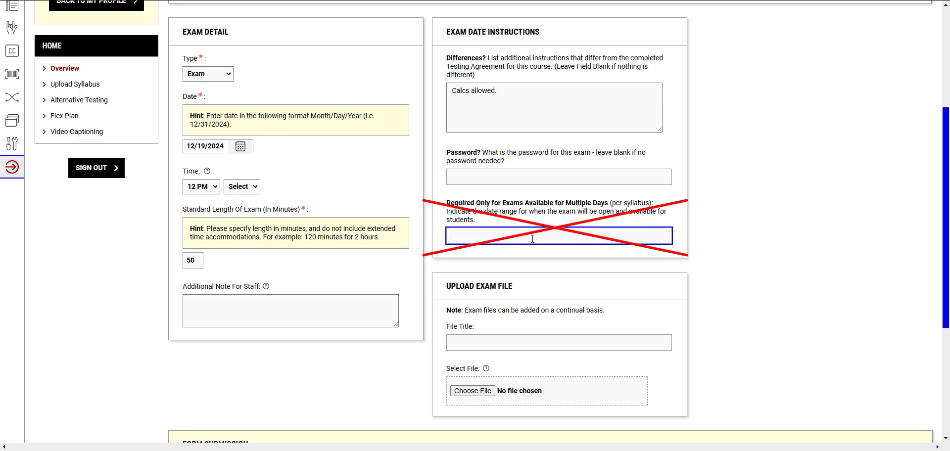
Step: Save the exam date for CHEM 131.003 without attaching an exam file
scroll(574, 178, down, 1)
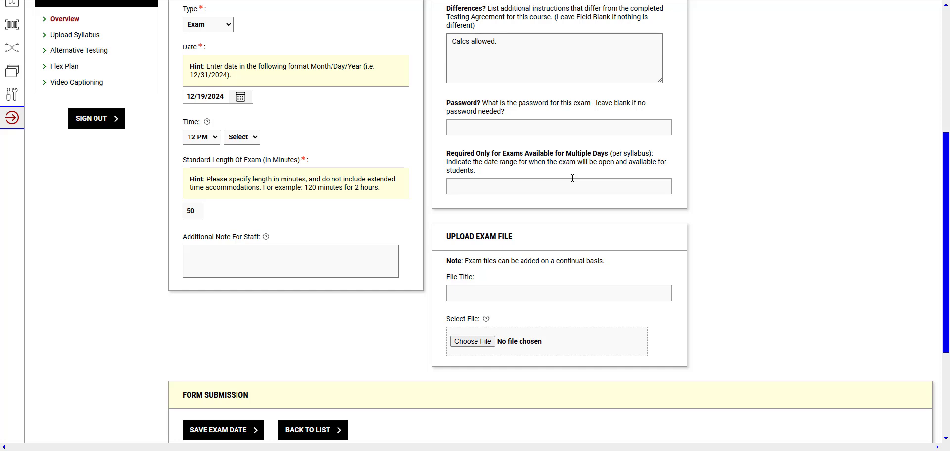
scroll(647, 227, down, 1)
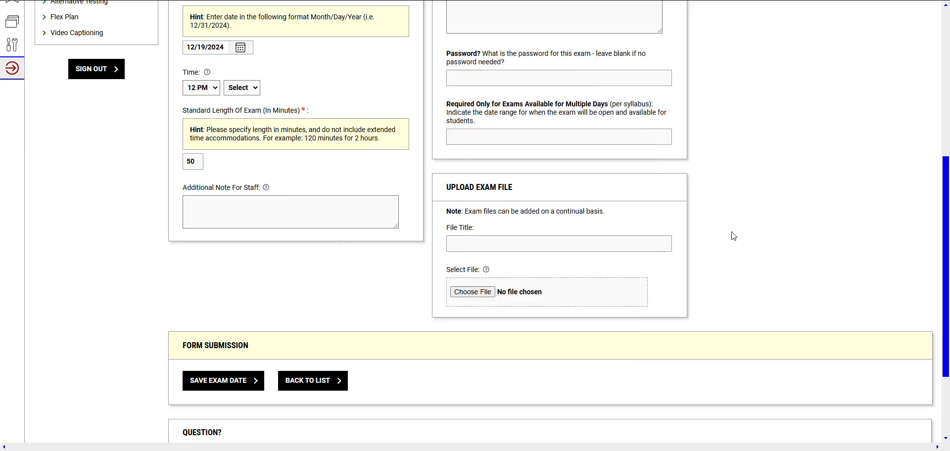
scroll(733, 236, up, 2)
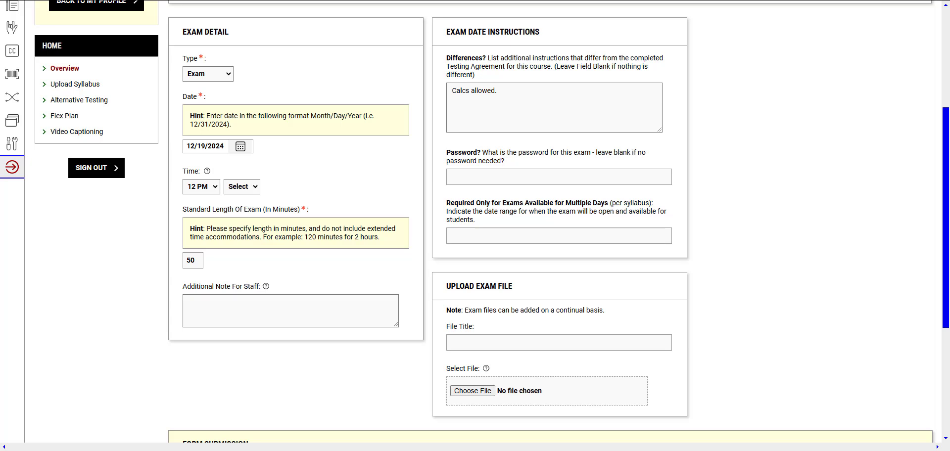
scroll(740, 220, up, 1)
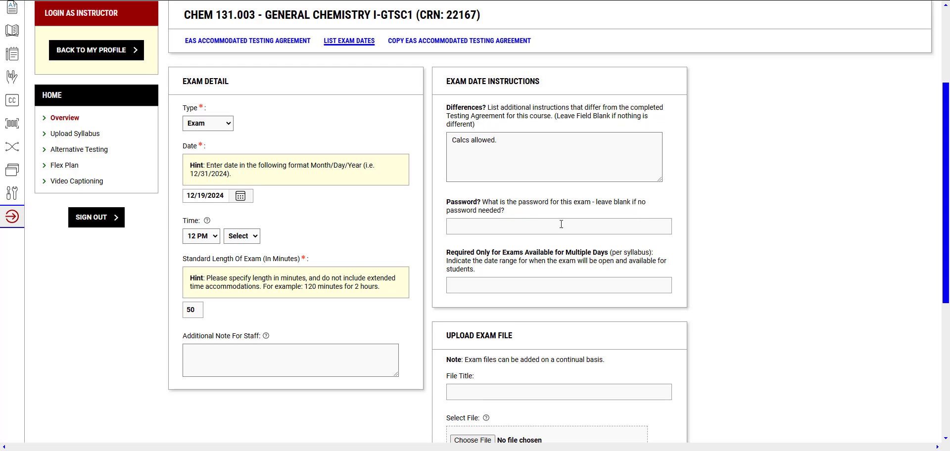
scroll(330, 250, down, 4)
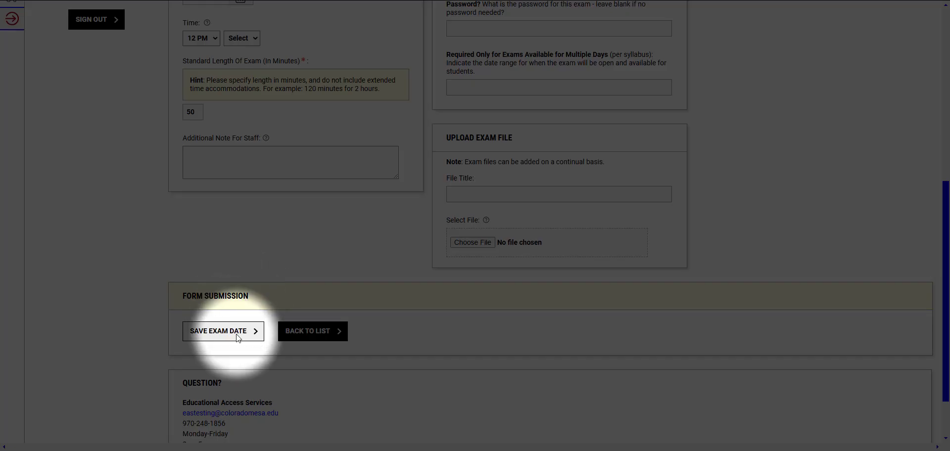
click(237, 338)
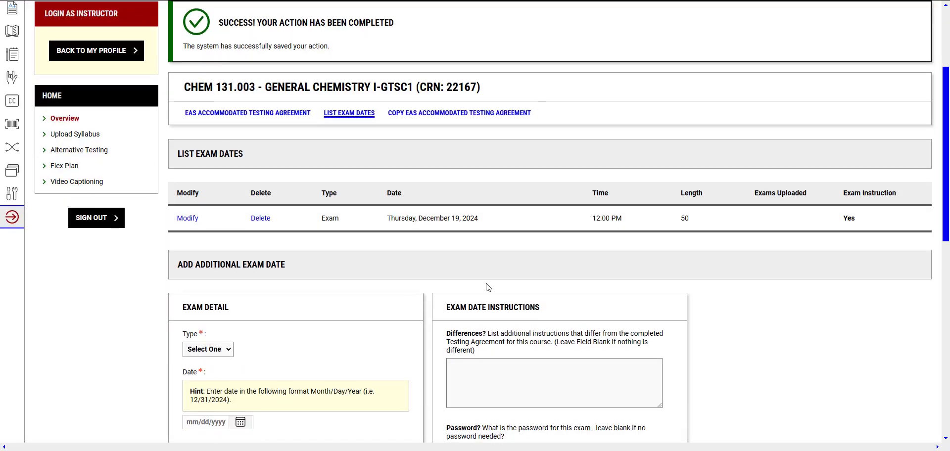
Step: Examine the course's list of exam dates and the form for adding an additional exam date
scroll(397, 183, up, 1)
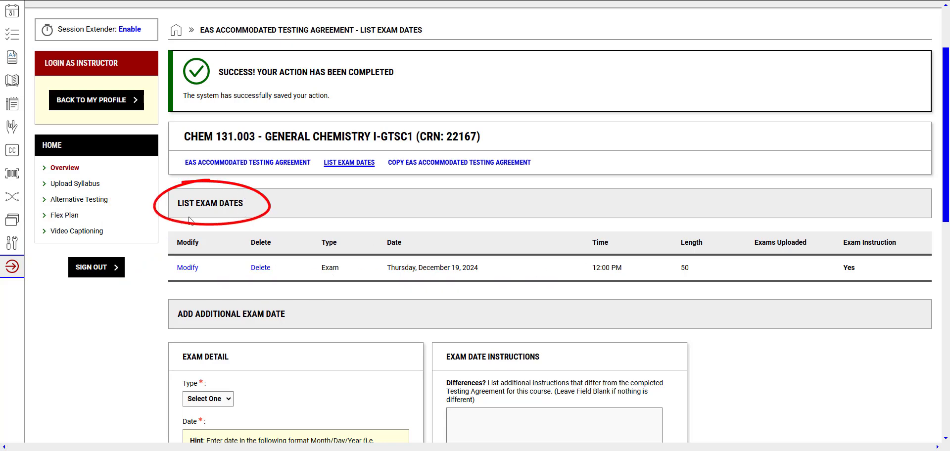
scroll(561, 244, down, 2)
scroll(371, 222, down, 3)
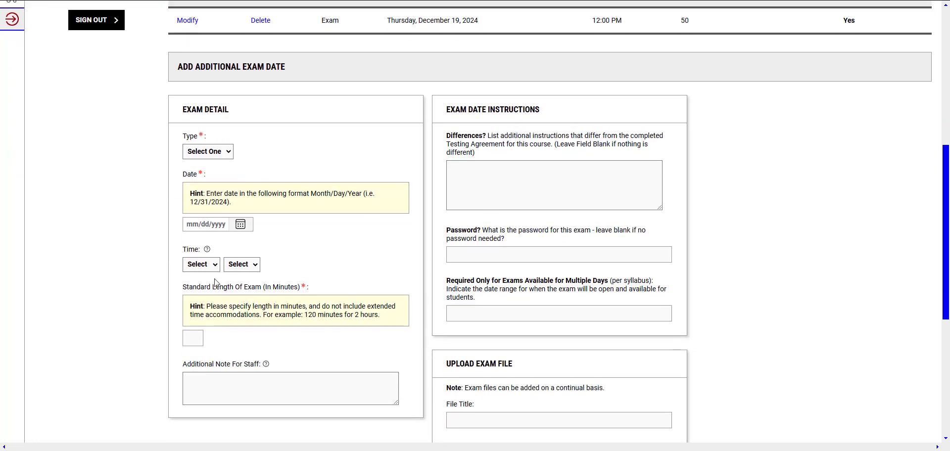
scroll(344, 278, down, 5)
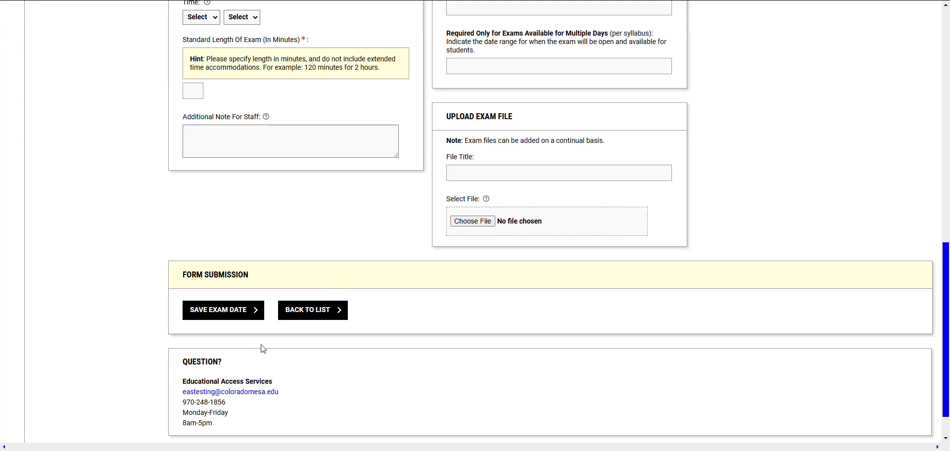
click(222, 310)
scroll(343, 225, up, 7)
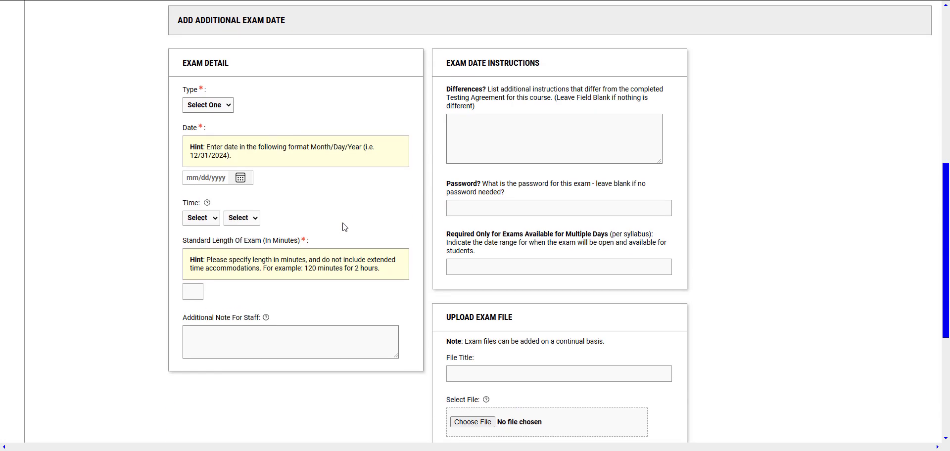
scroll(450, 211, up, 1)
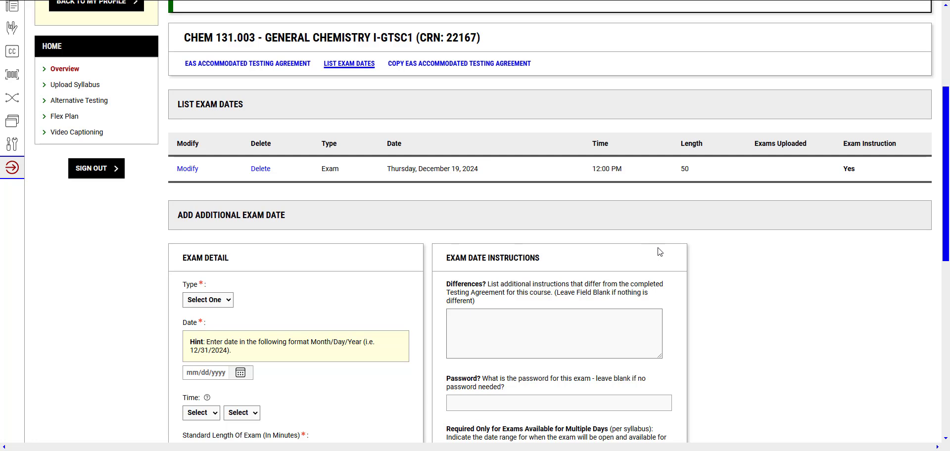
scroll(660, 253, up, 3)
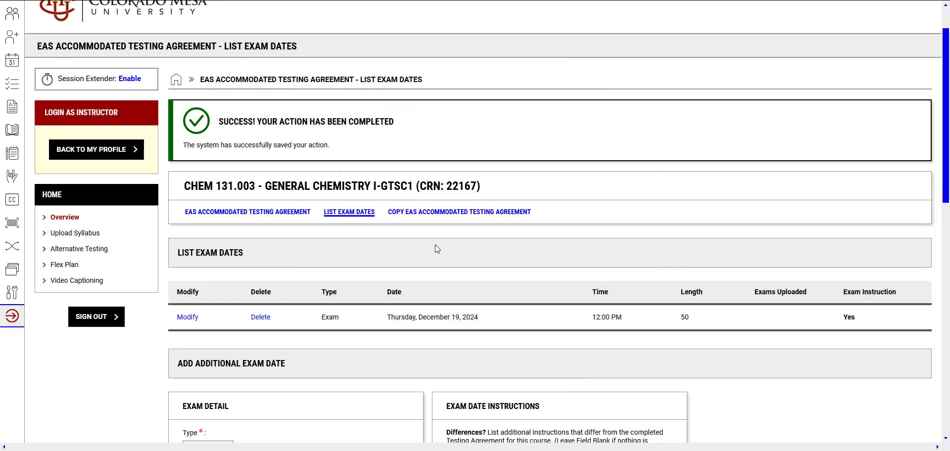
scroll(435, 245, down, 1)
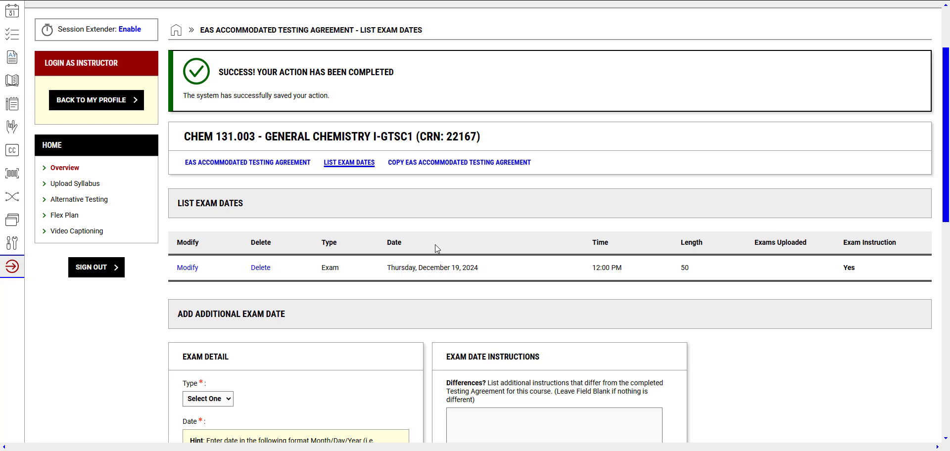
scroll(435, 245, up, 1)
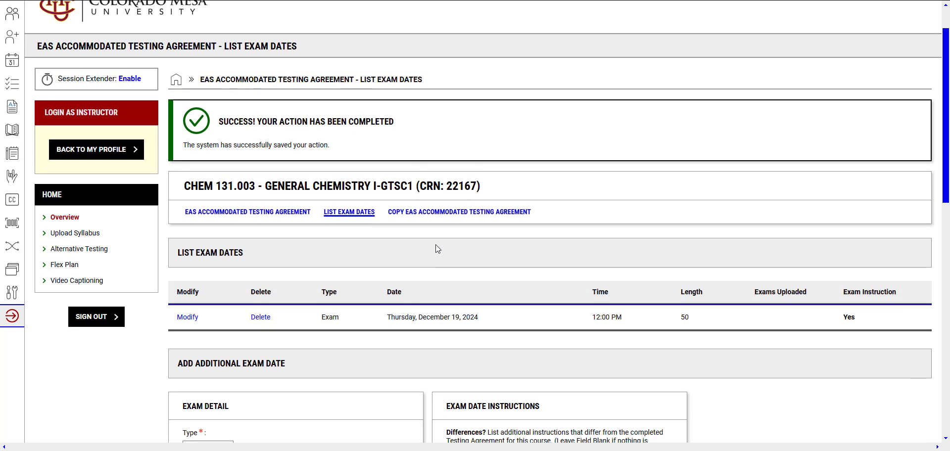
Step: Start copying the CHEM 131.003 accommodated testing agreement to CHEM 317L.002 - Biochemistry Laboratory and continue to its exam details
click(451, 214)
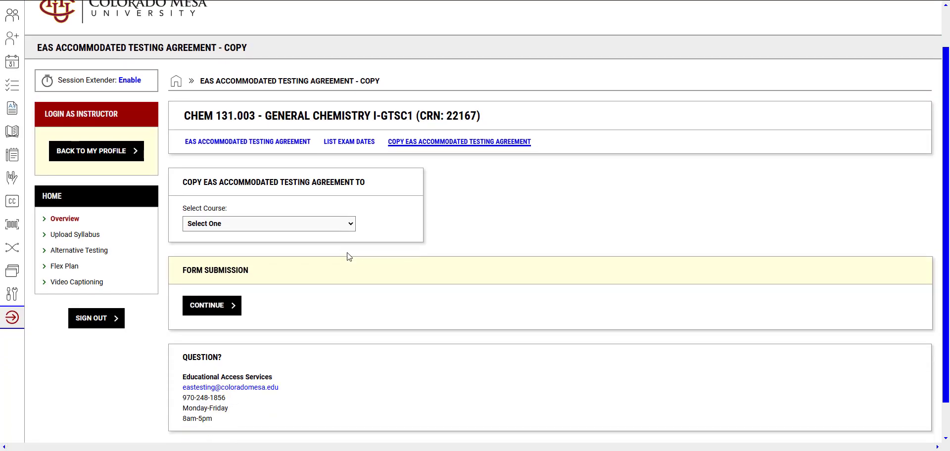
click(348, 223)
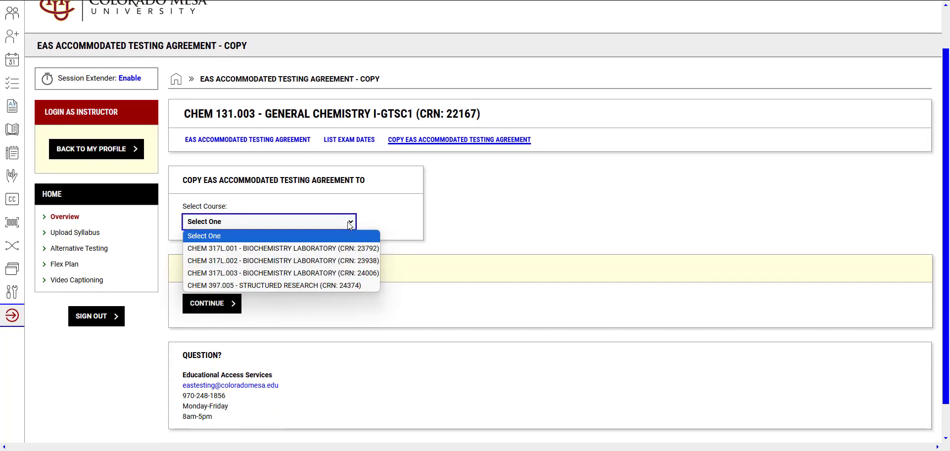
click(348, 265)
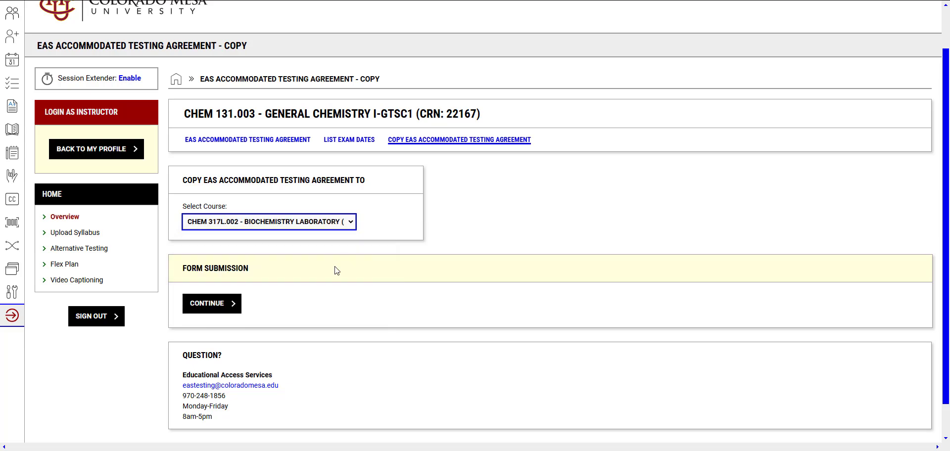
click(211, 308)
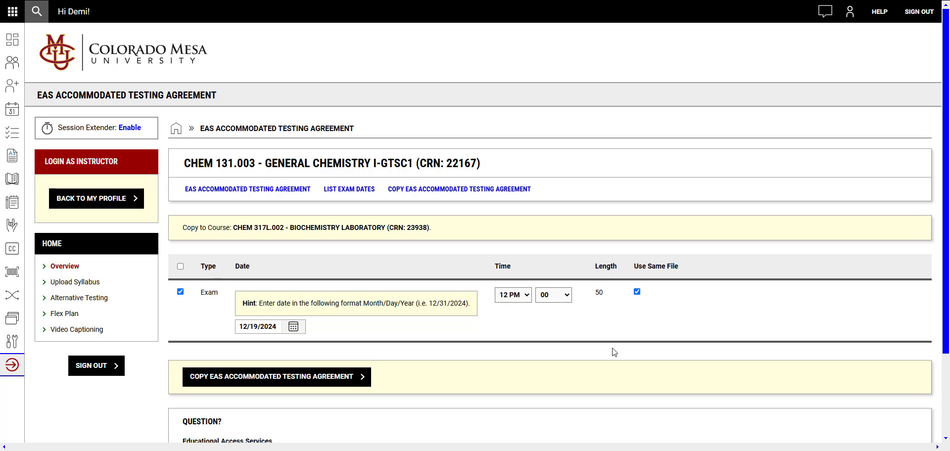
Step: Set the date of the exam being copied to 12/03/2024, keeping the 12 PM start time
scroll(614, 352, down, 1)
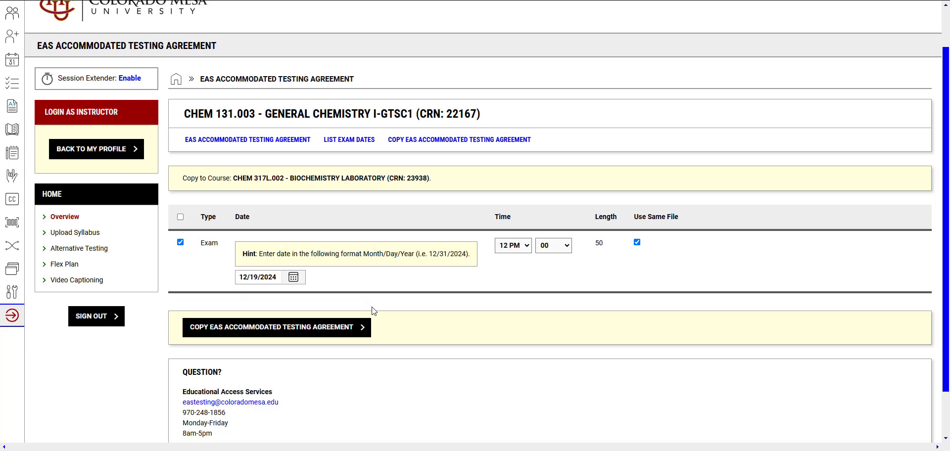
scroll(372, 311, down, 1)
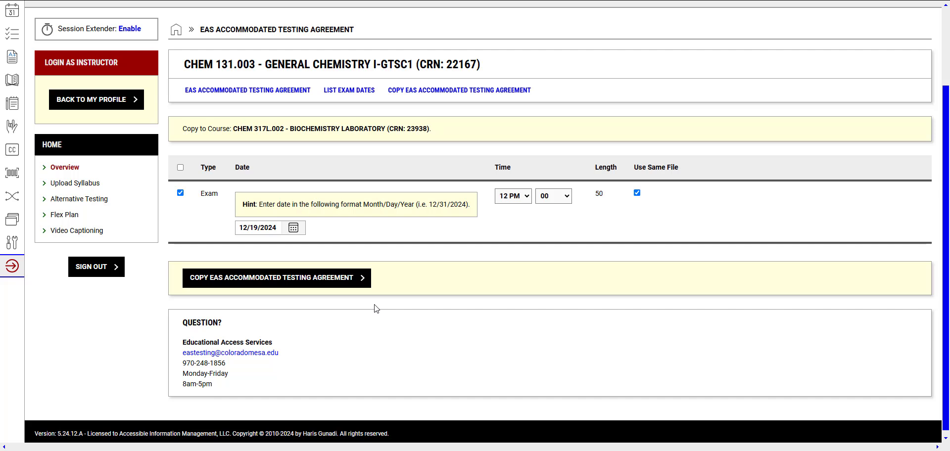
scroll(376, 309, up, 1)
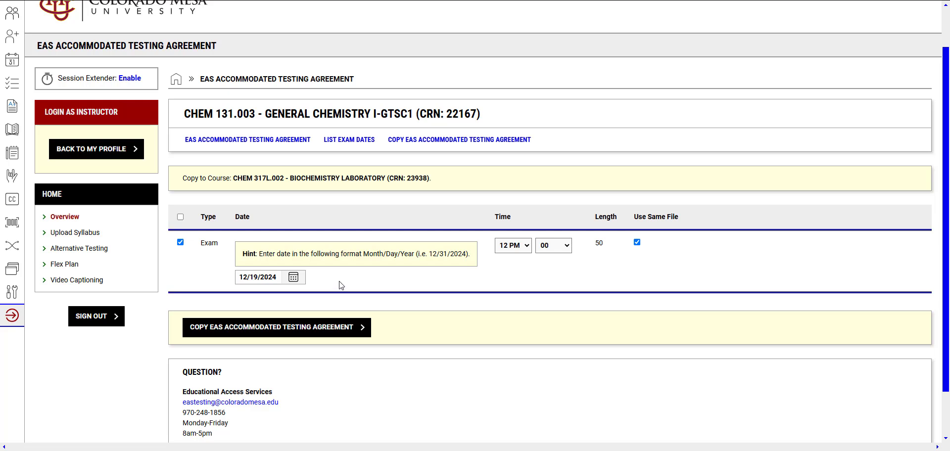
click(526, 248)
click(525, 232)
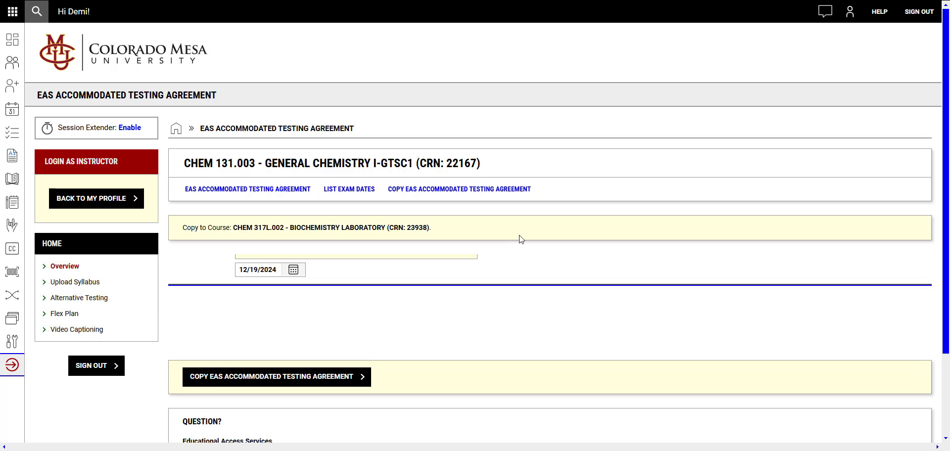
click(293, 269)
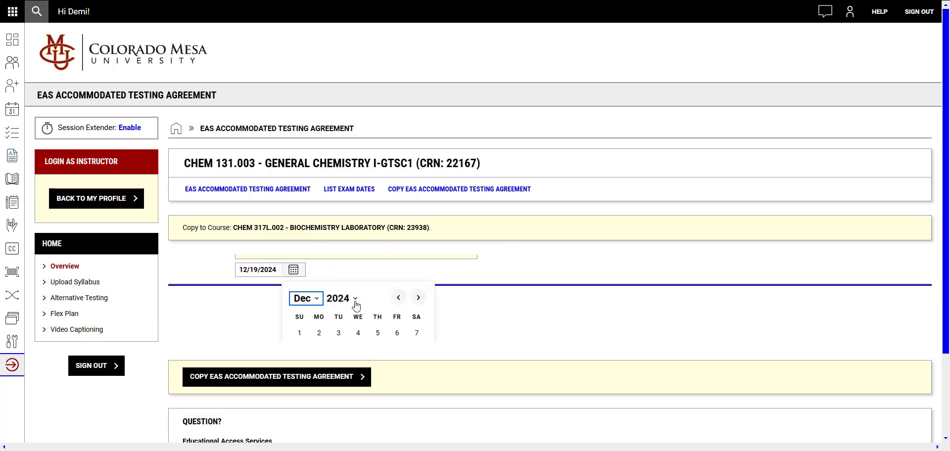
click(339, 334)
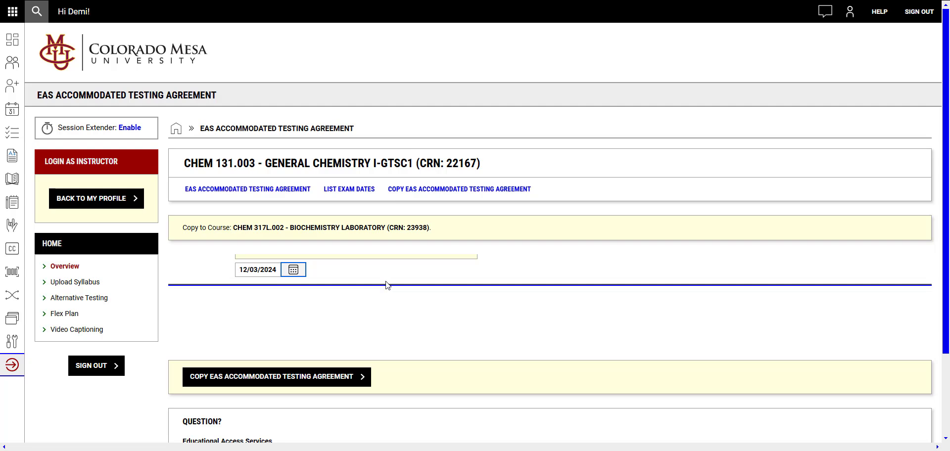
Step: Copy the testing agreement with its exam to CHEM 317L.002 and review that course's list of exam dates
click(325, 379)
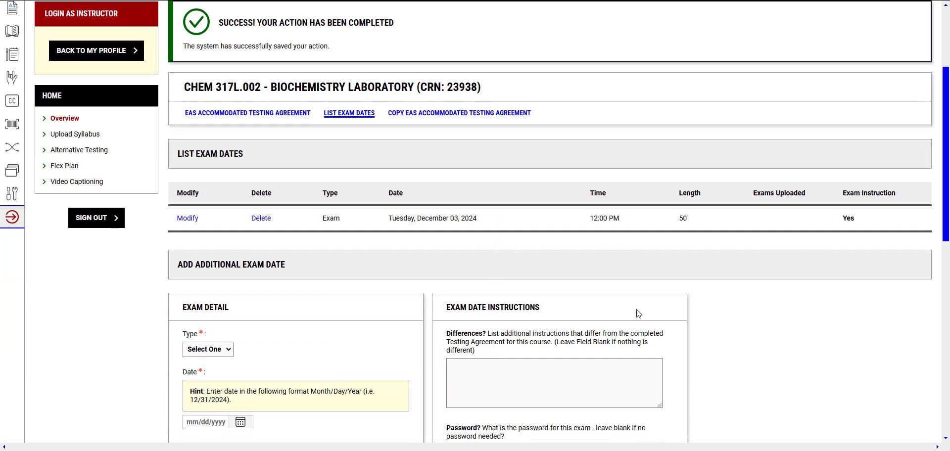
scroll(636, 310, up, 2)
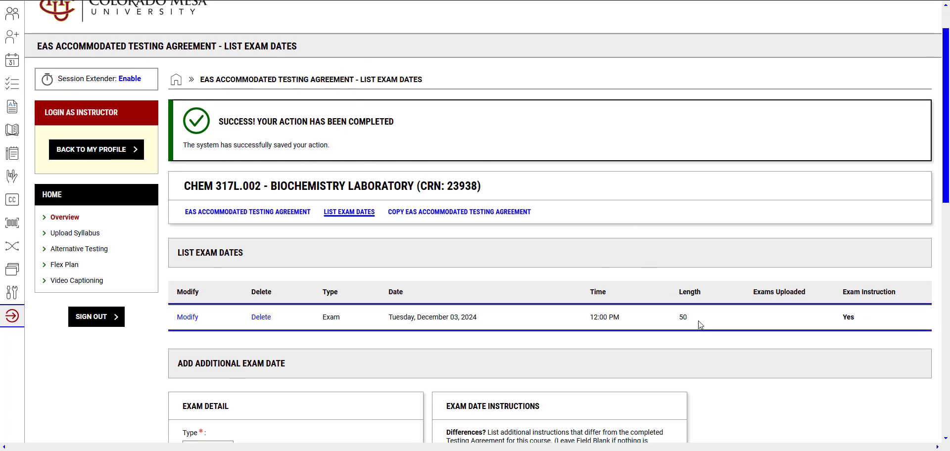
scroll(699, 321, down, 1)
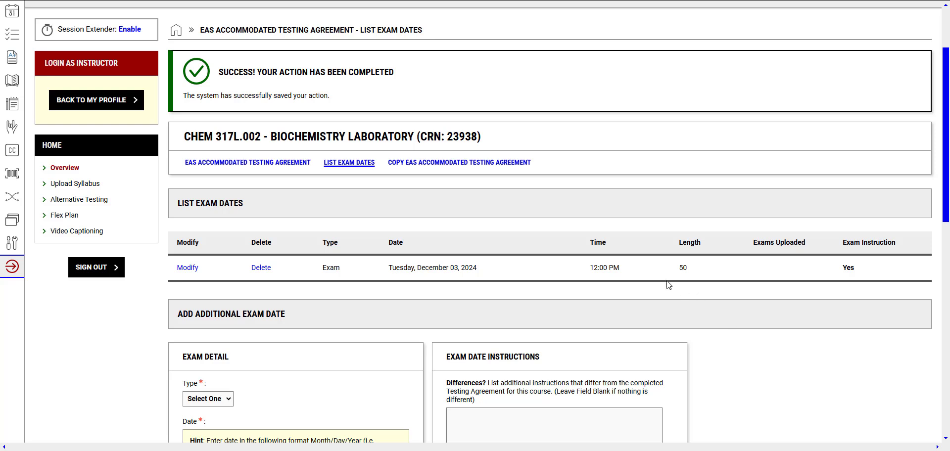